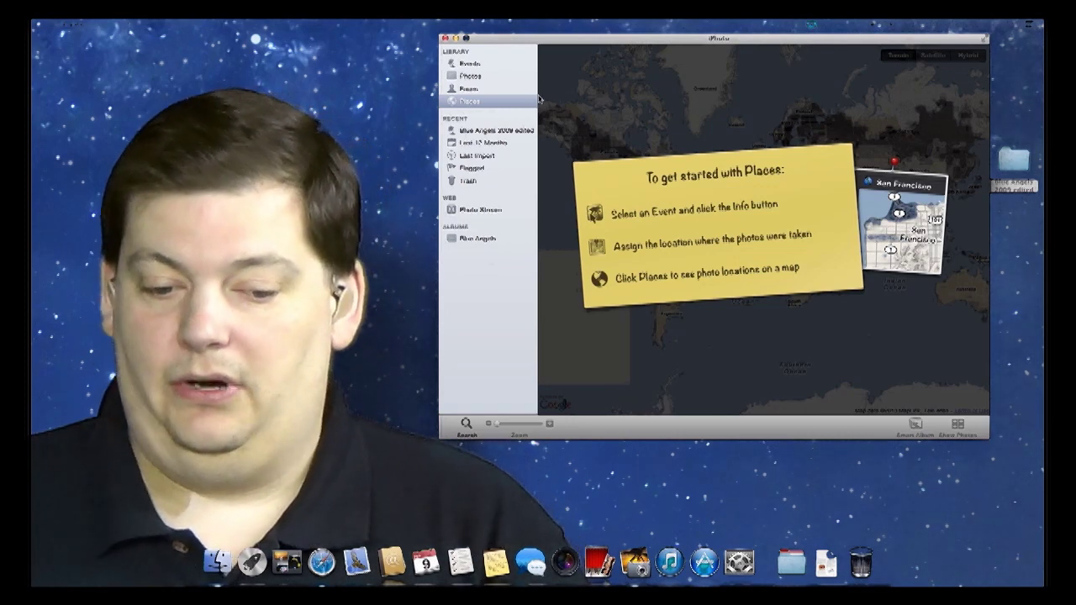
Open the 'Blue Angels 2009 edited' event from the Events view
left_click(470, 65)
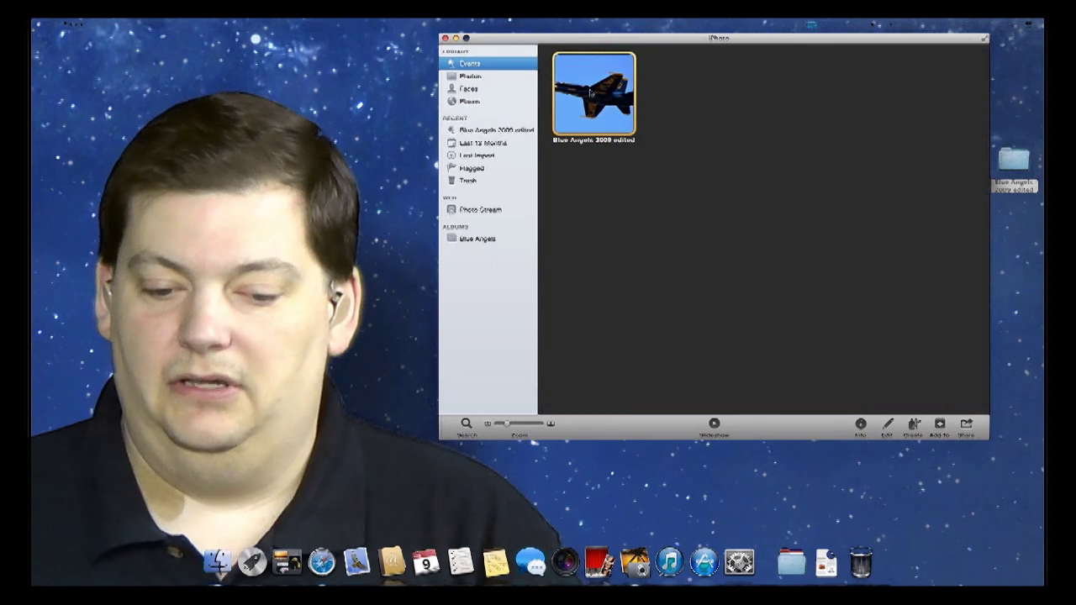
double_click(590, 94)
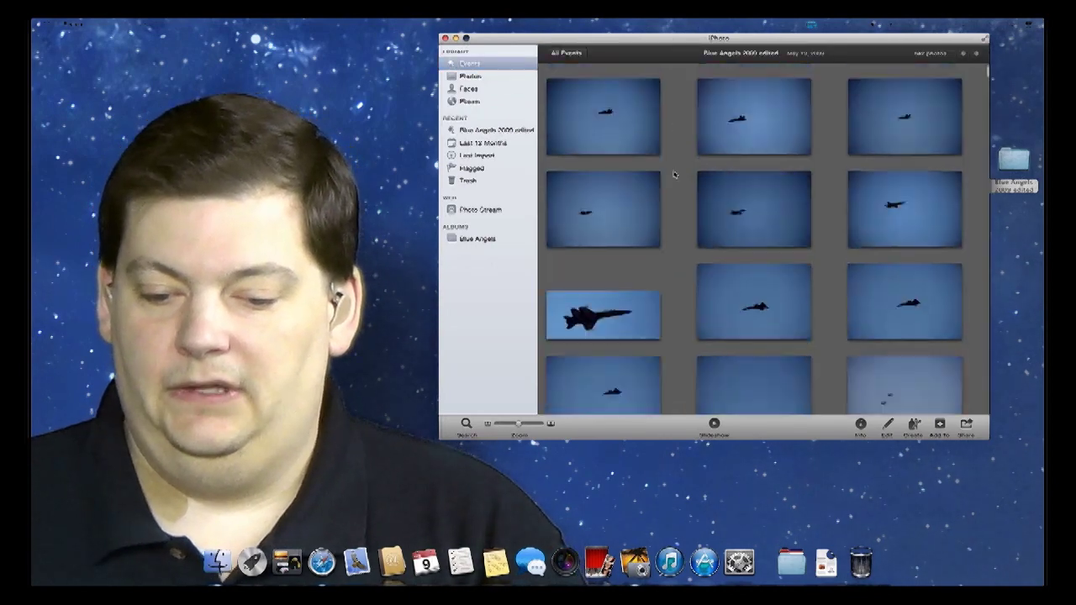
scroll(674, 175, "down", 8)
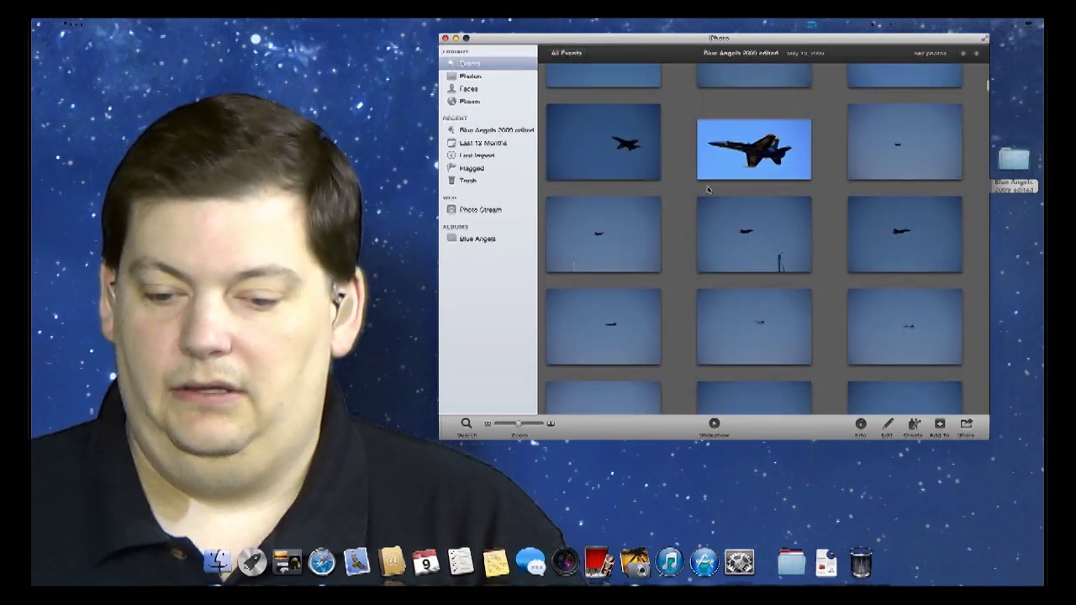
Select the close-up jet photo and bring up its Share options
left_click(746, 168)
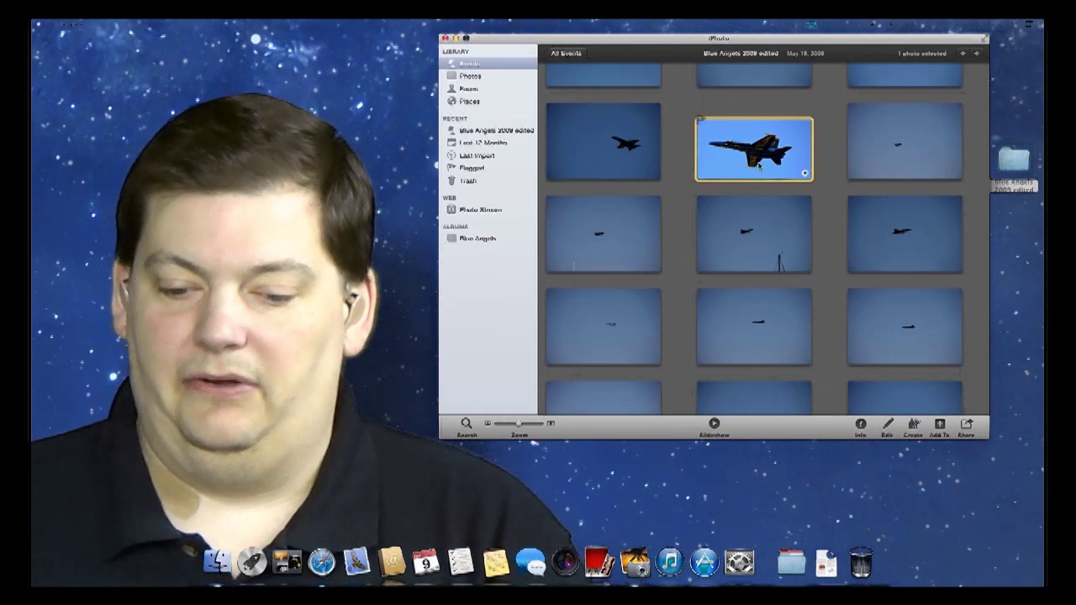
right_click(747, 152)
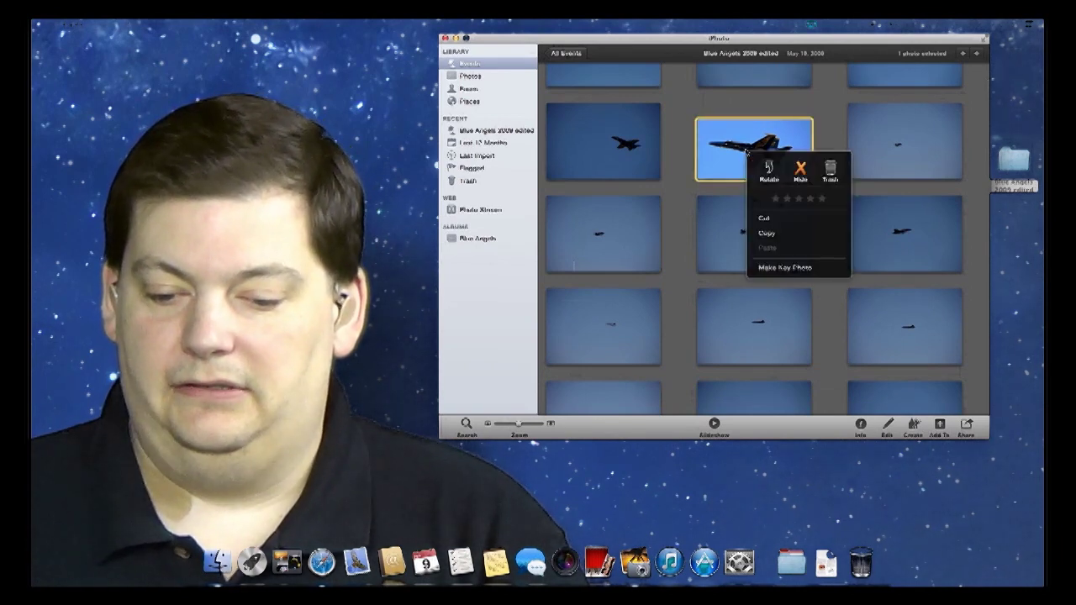
left_click(737, 160)
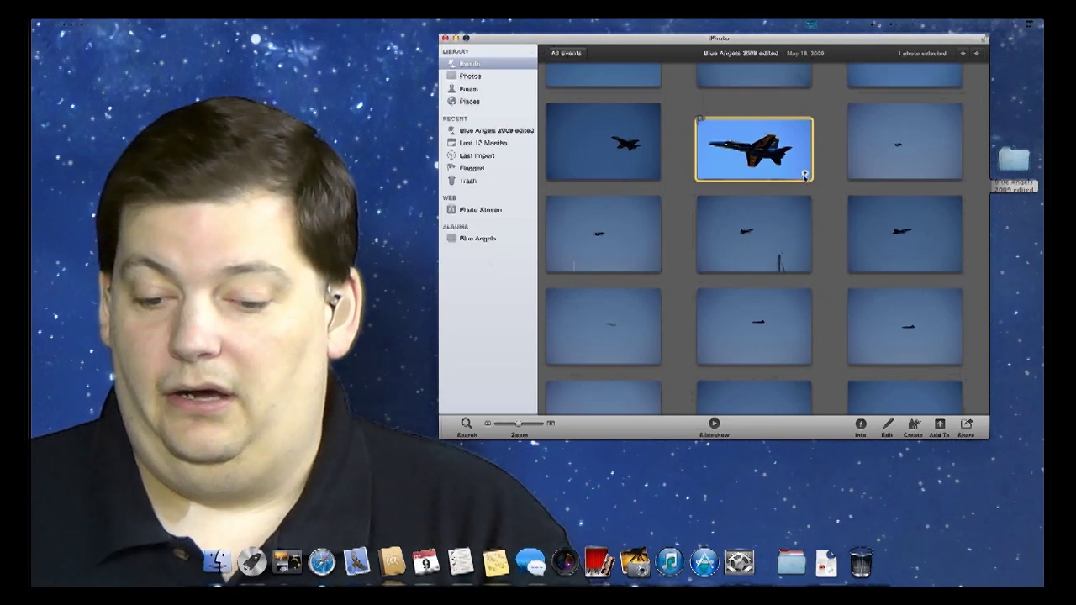
left_click(804, 175)
left_click(804, 175)
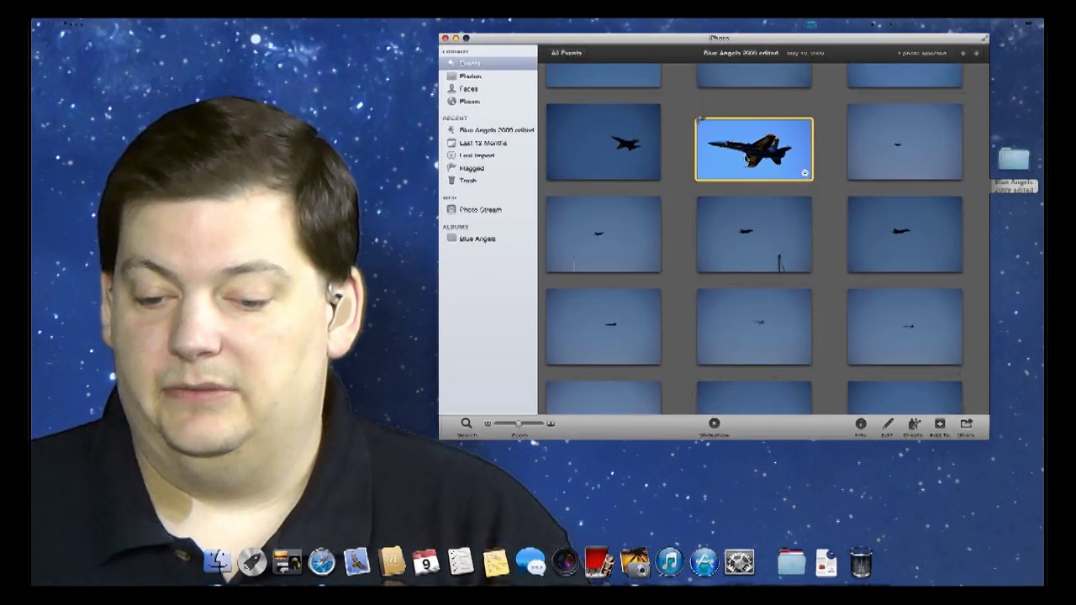
left_click(967, 426)
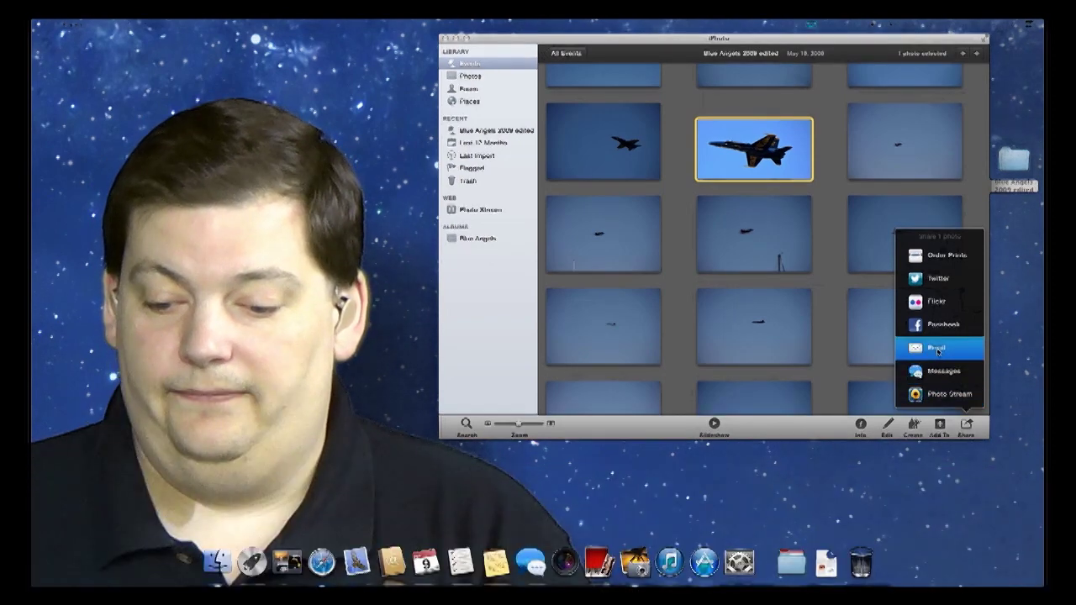
Email the jet photo, creating a draft with subject 'Photo from Blue Angels 2009 edited'
left_click(938, 351)
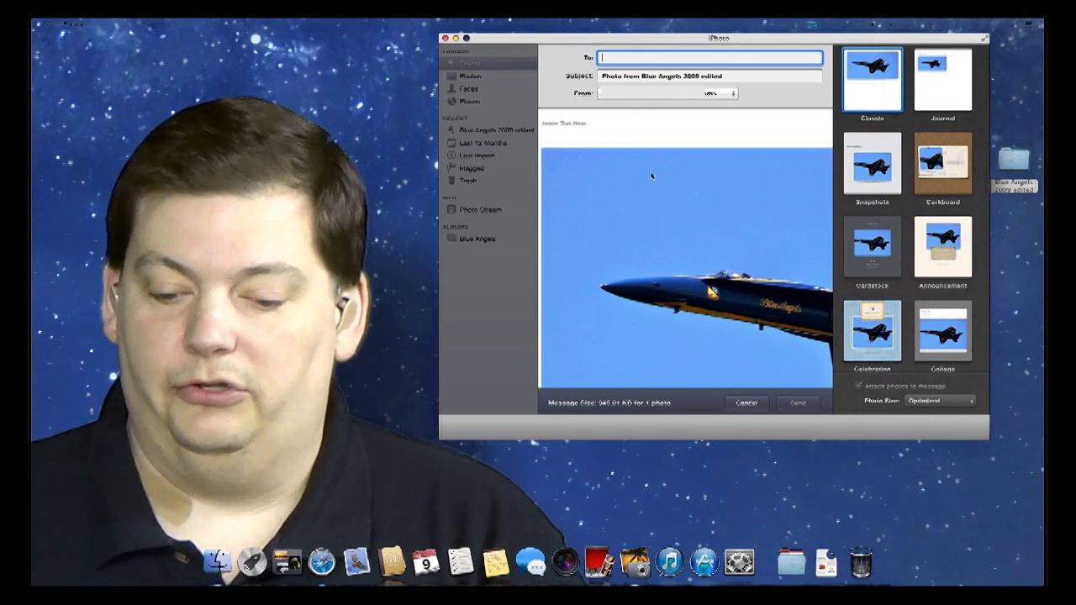
Cancel the single-photo email and select the six photos in the top two rows
left_click(743, 405)
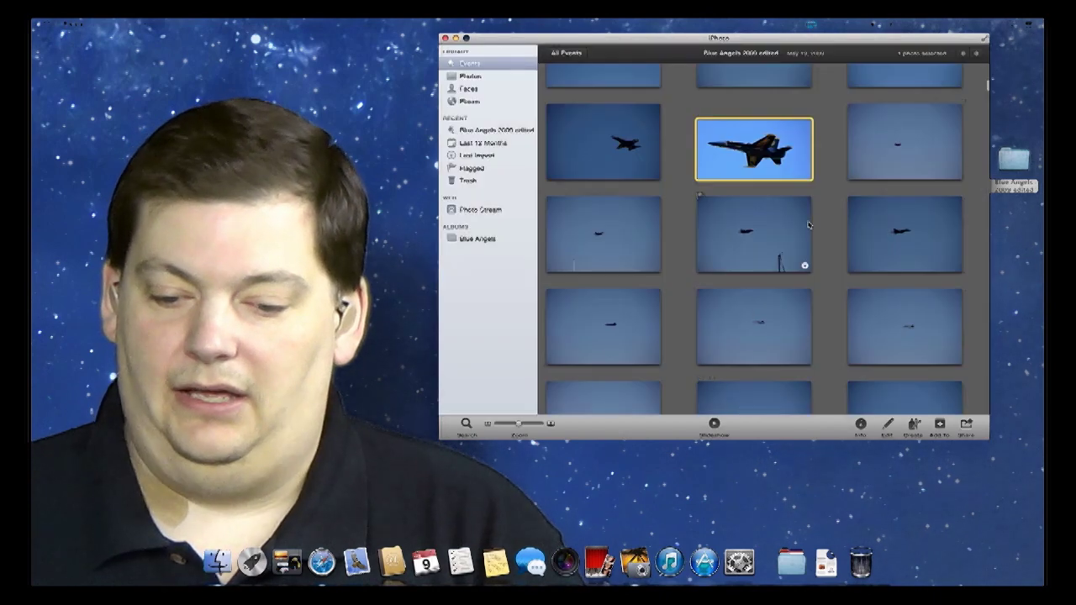
left_click(826, 185)
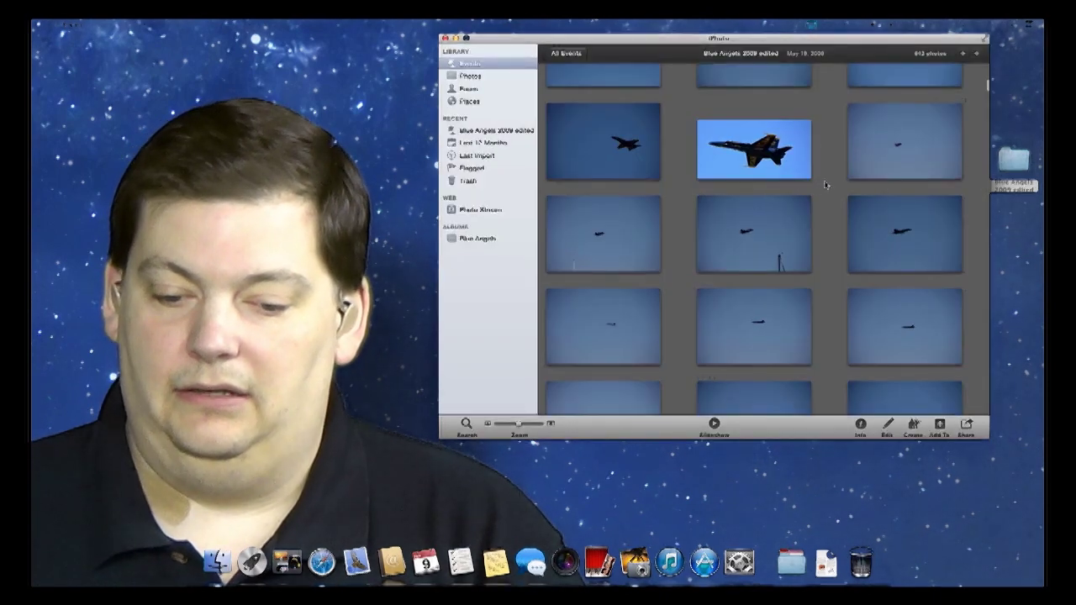
left_click(628, 143)
left_click(761, 235)
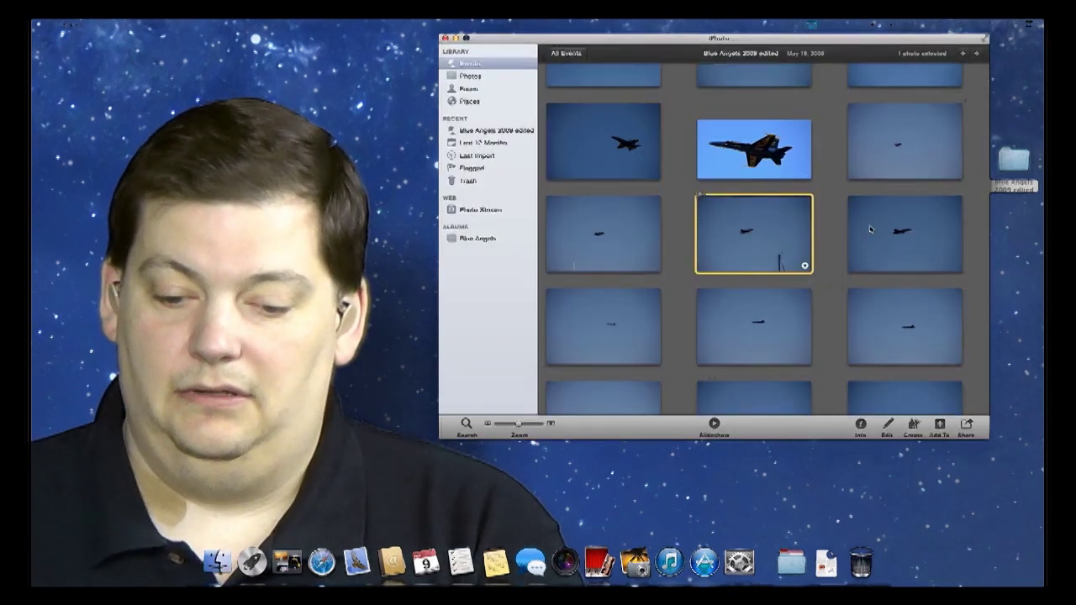
left_click(652, 173)
left_click(874, 242, "shift")
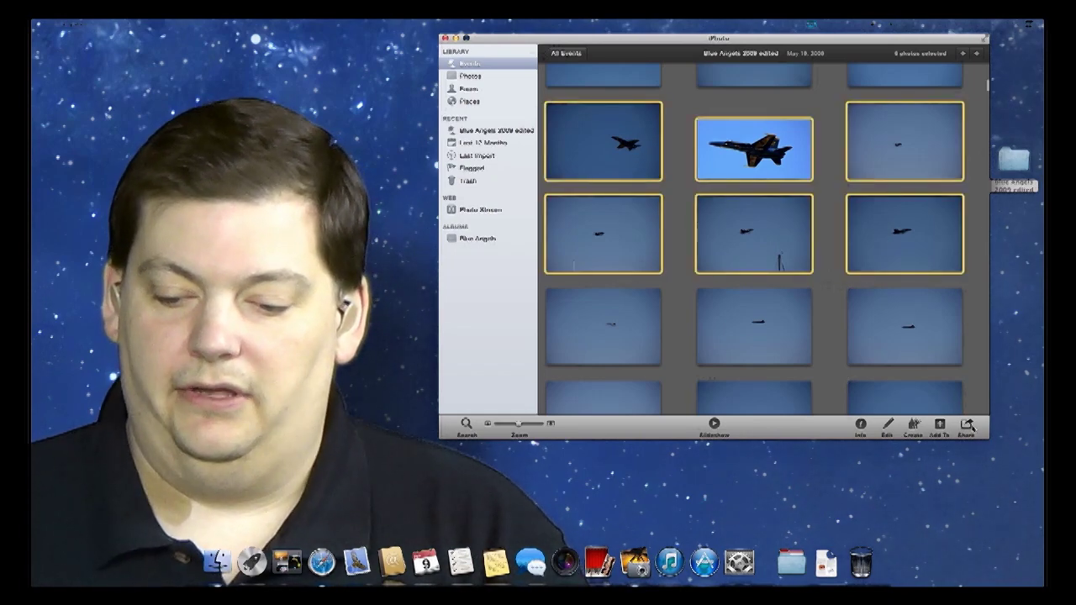
Start an email with the six selected photos, then cancel that draft
left_click(967, 427)
left_click(937, 347)
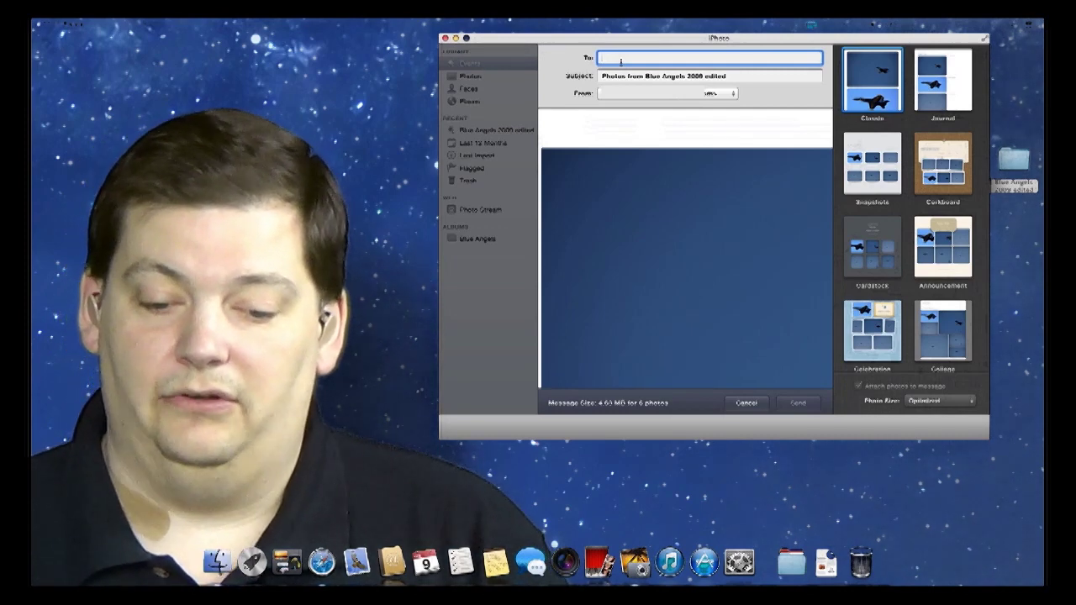
left_click(746, 404)
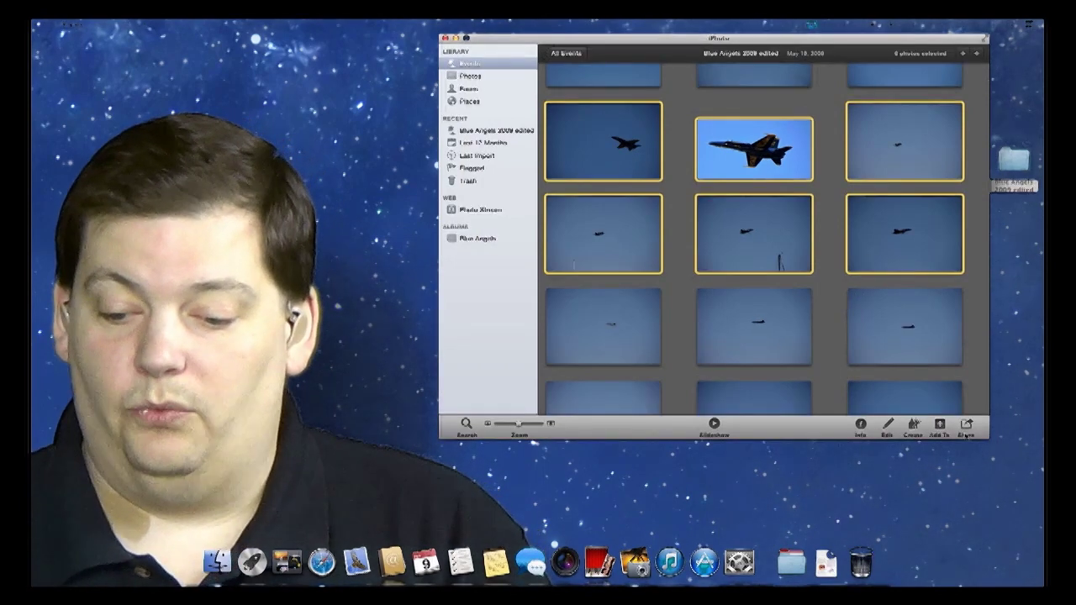
Dismiss the Share menu and select the 'Blue Angels 2009 edited' desktop folder
left_click(966, 426)
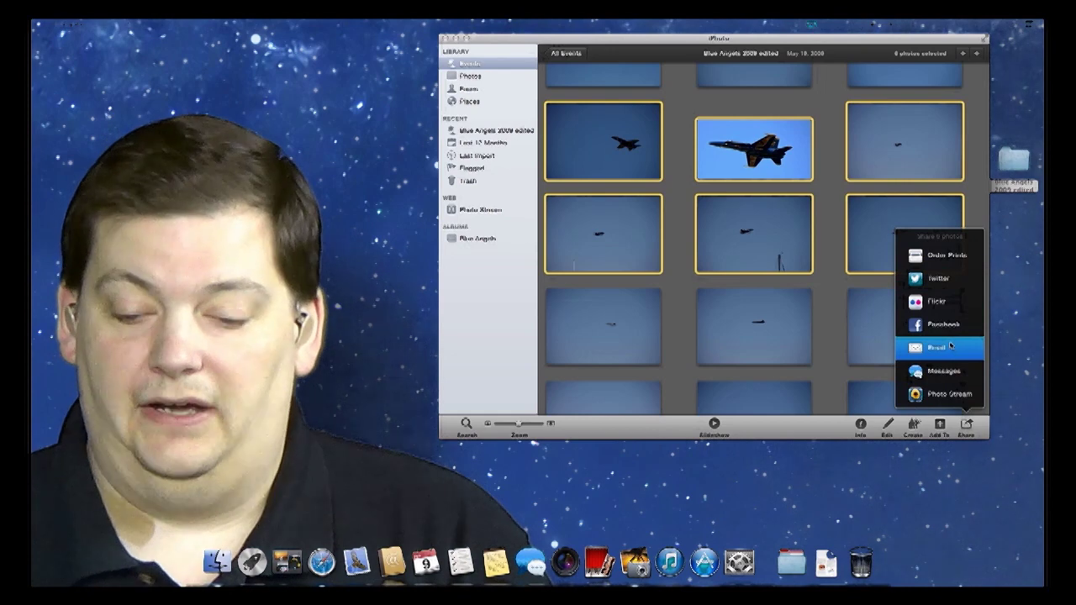
left_click(829, 269)
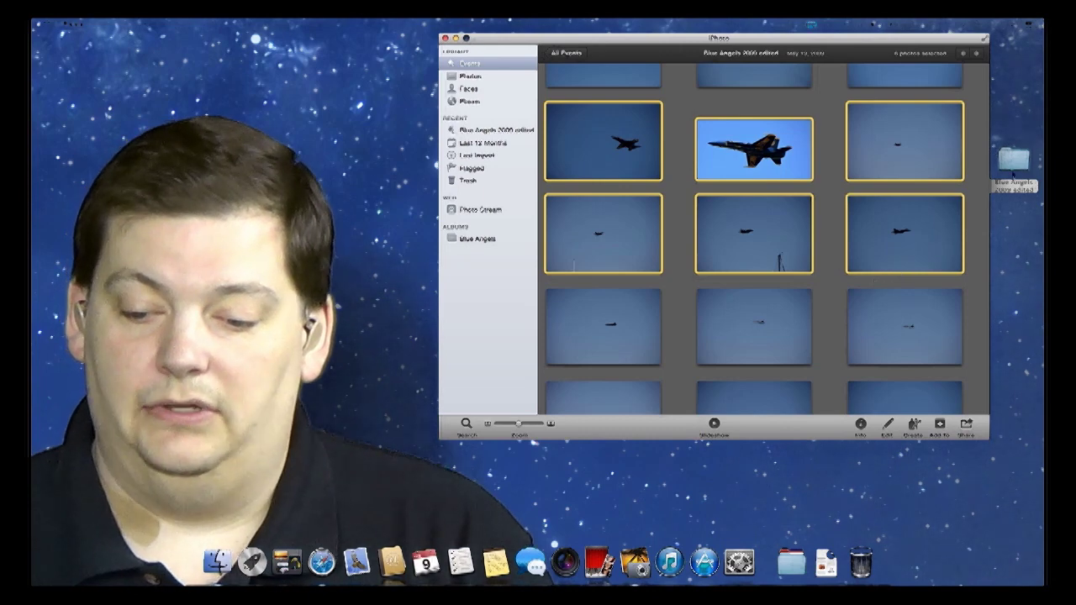
left_click(1013, 172)
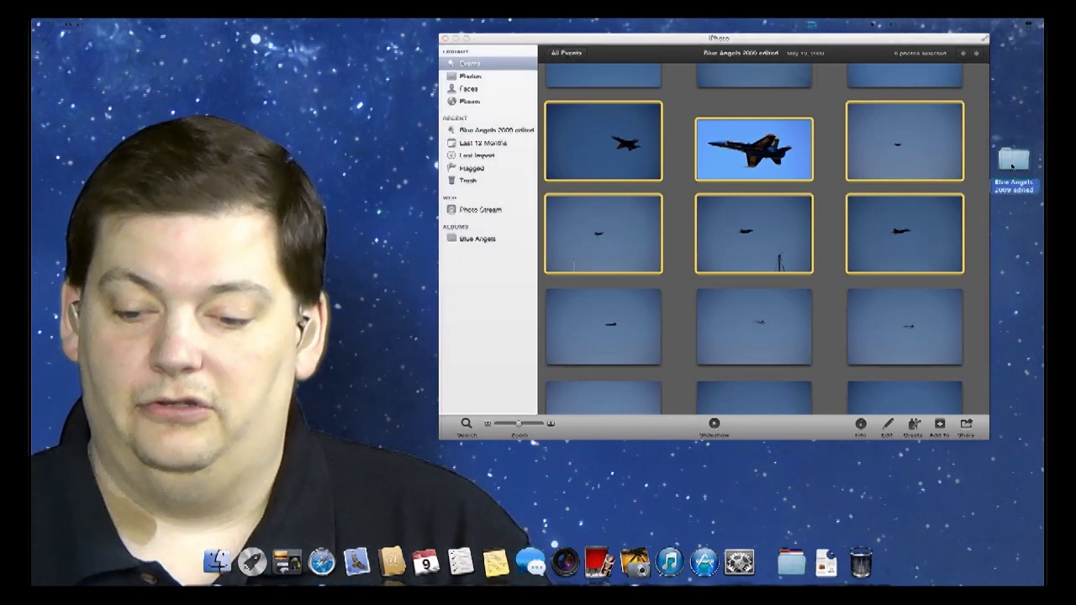
Open the 'Blue Angels 2009 edited' folder in Finder beside a new blank Mail message
double_click(1012, 167)
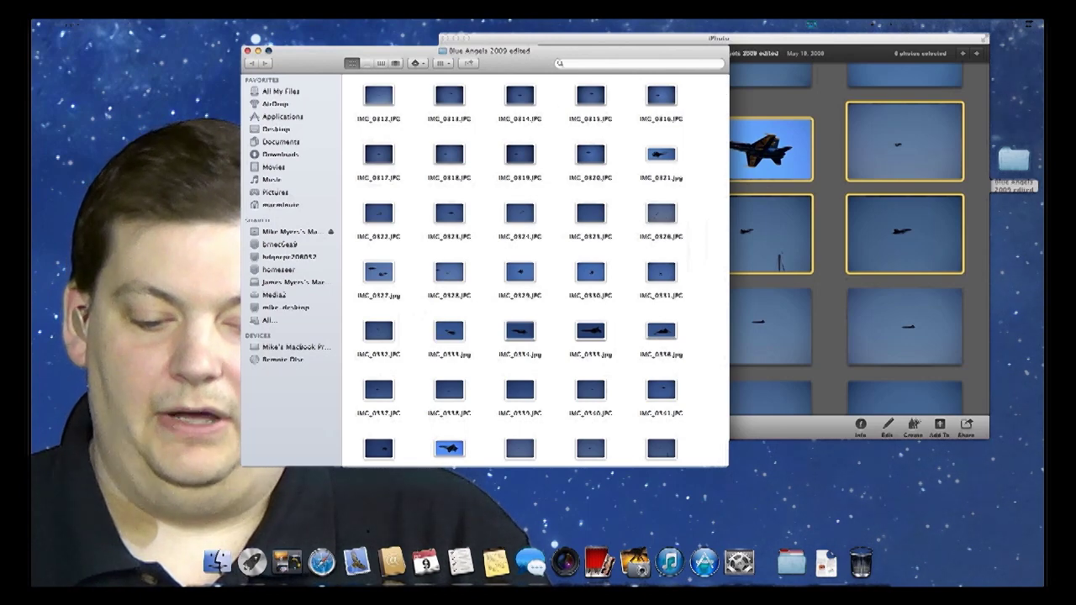
left_click(357, 562)
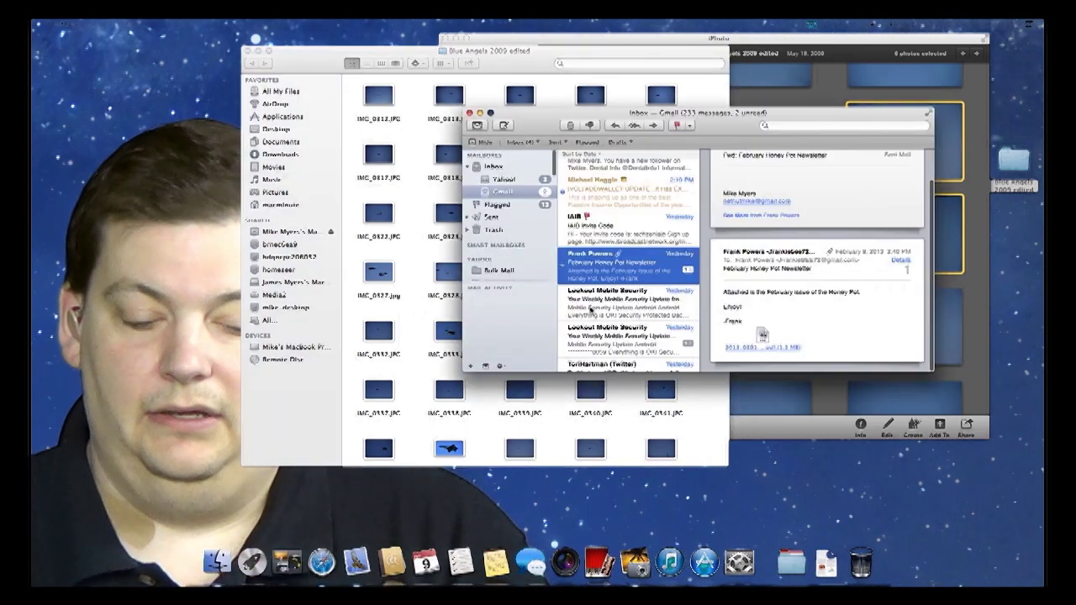
left_click(504, 126)
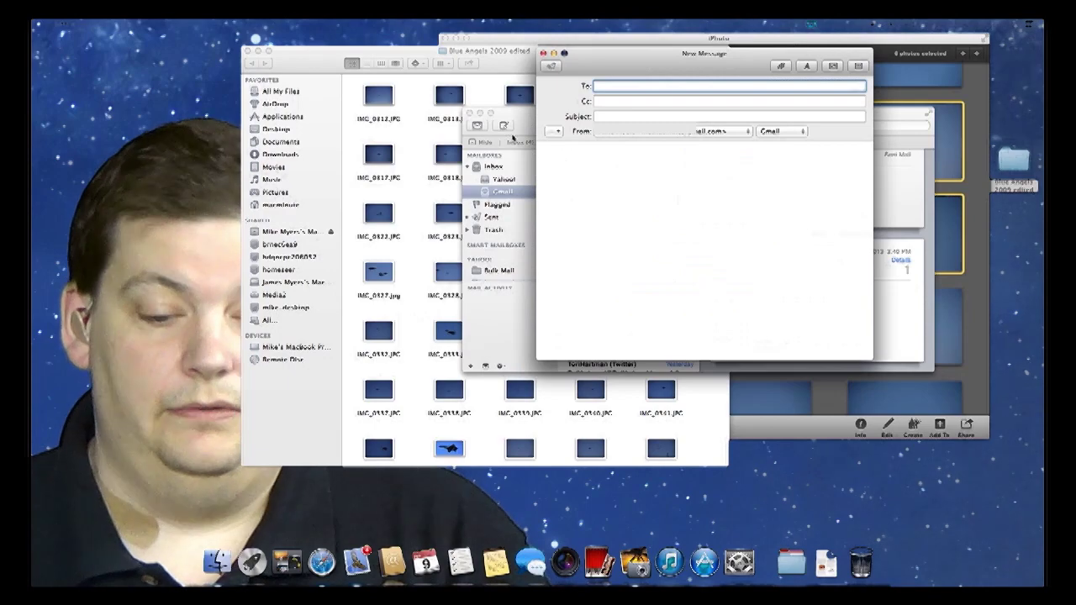
left_click_drag(410, 52, 680, 125)
left_click(668, 60)
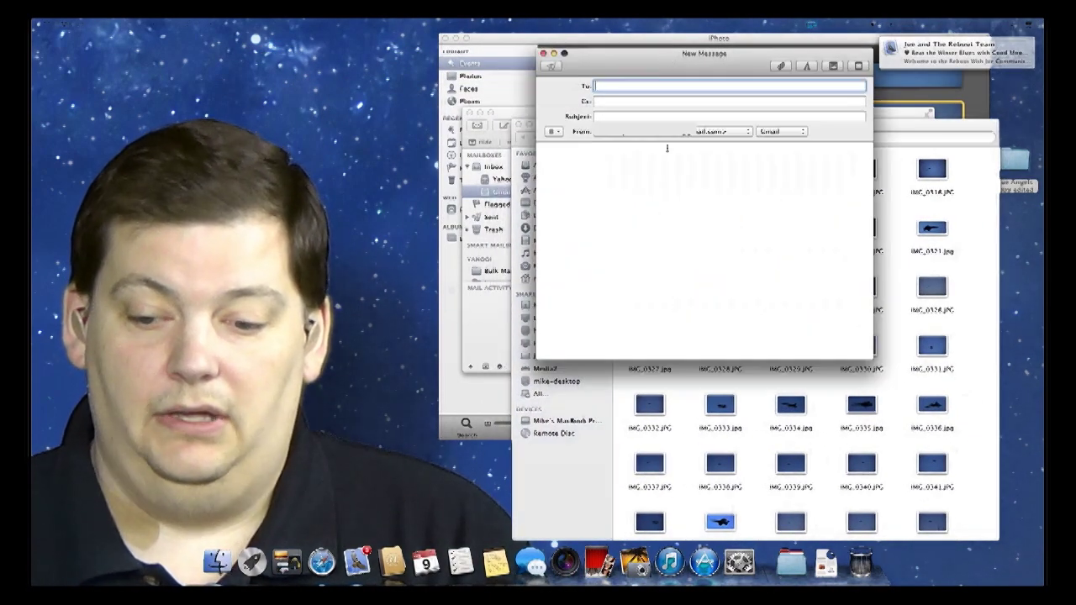
Drag IMG_0325, IMG_0326, IMG_0330 and IMG_0331 from Finder into the message body
left_click(966, 299)
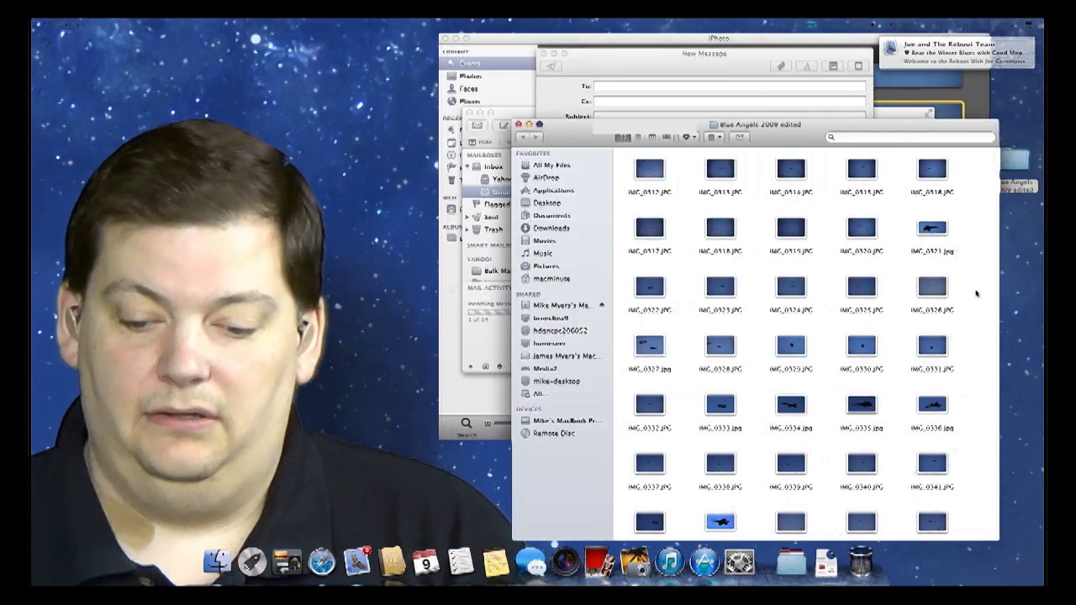
left_click_drag(979, 268, 837, 368)
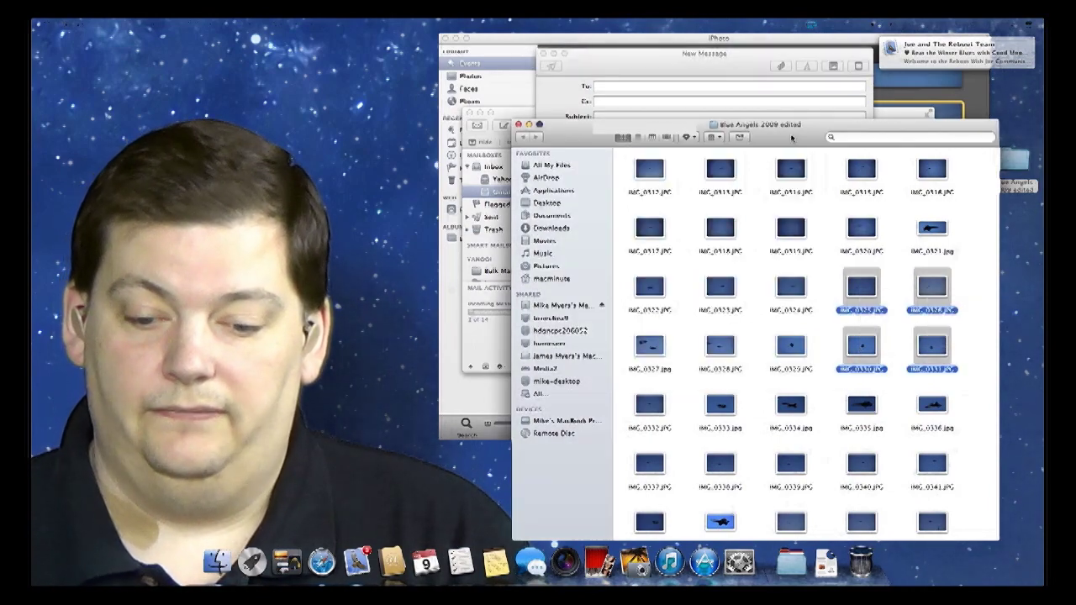
left_click_drag(791, 137, 822, 231)
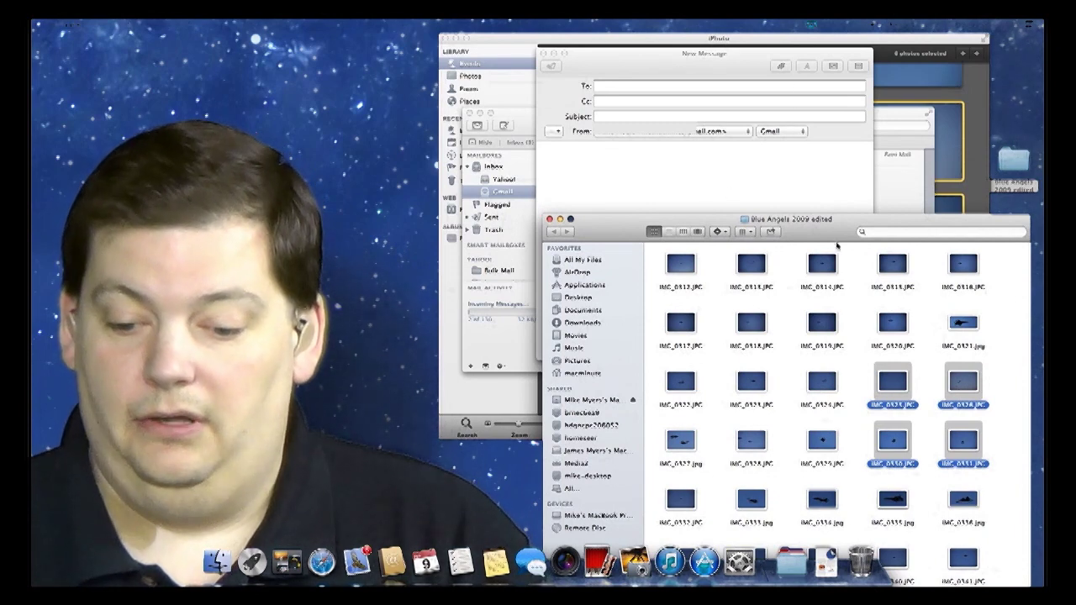
left_click_drag(897, 384, 648, 168)
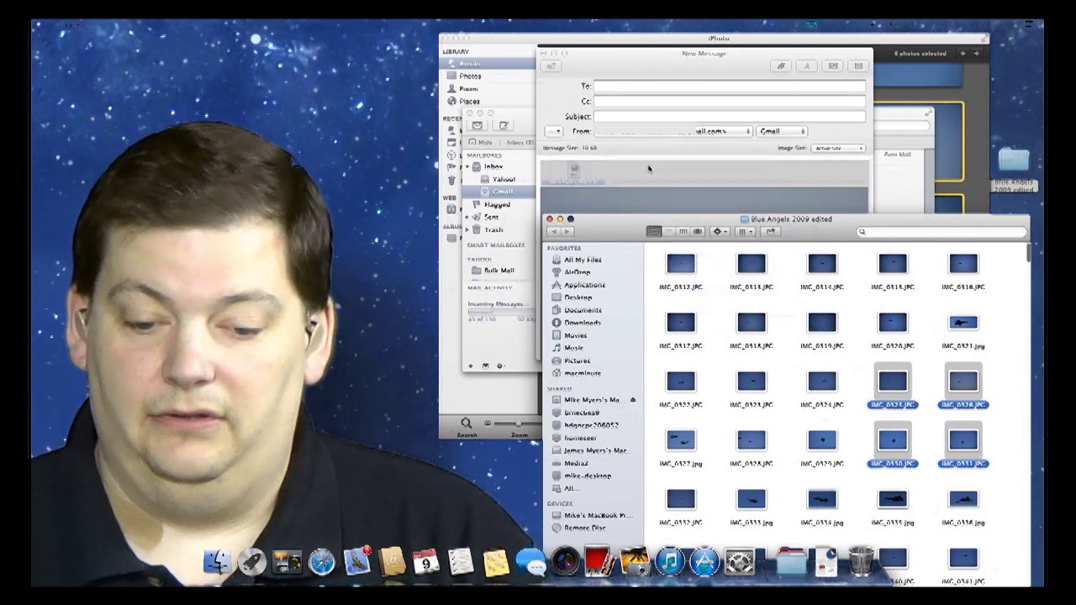
left_click(663, 57)
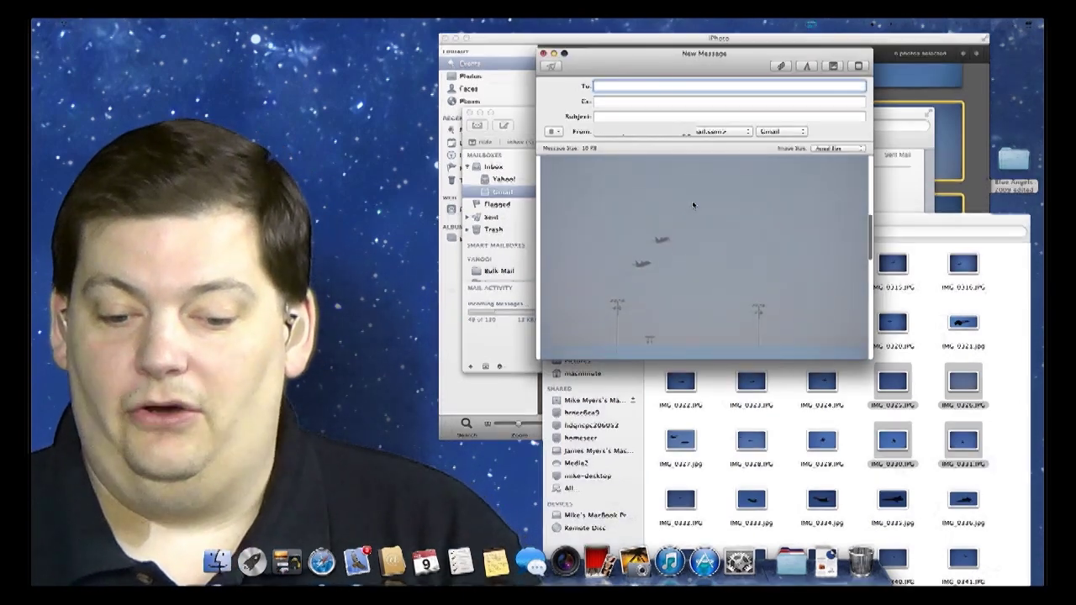
scroll(693, 202, "down", 5)
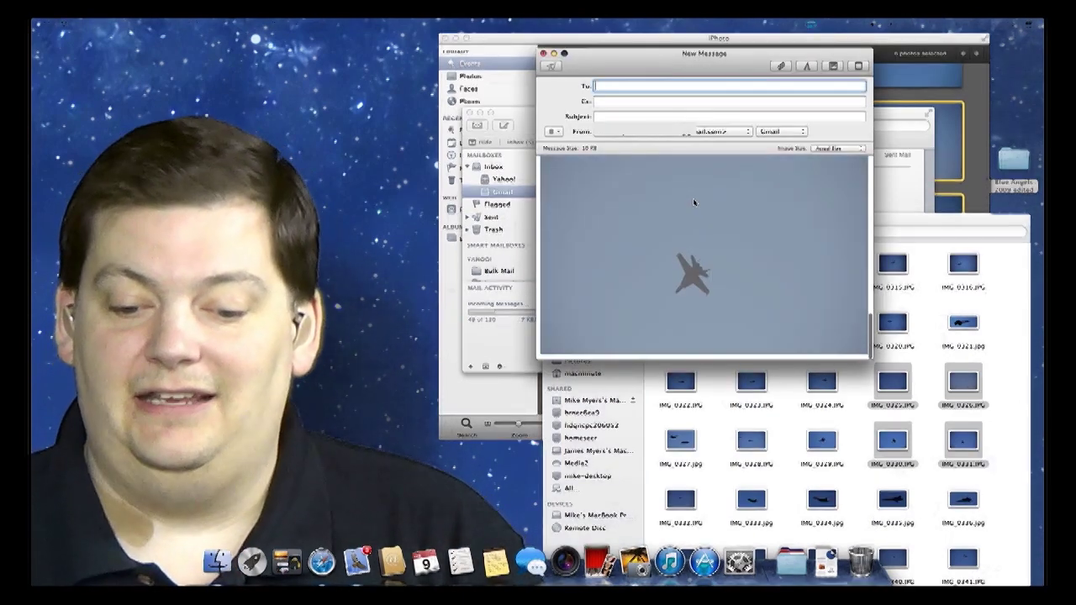
scroll(693, 200, "up", 10)
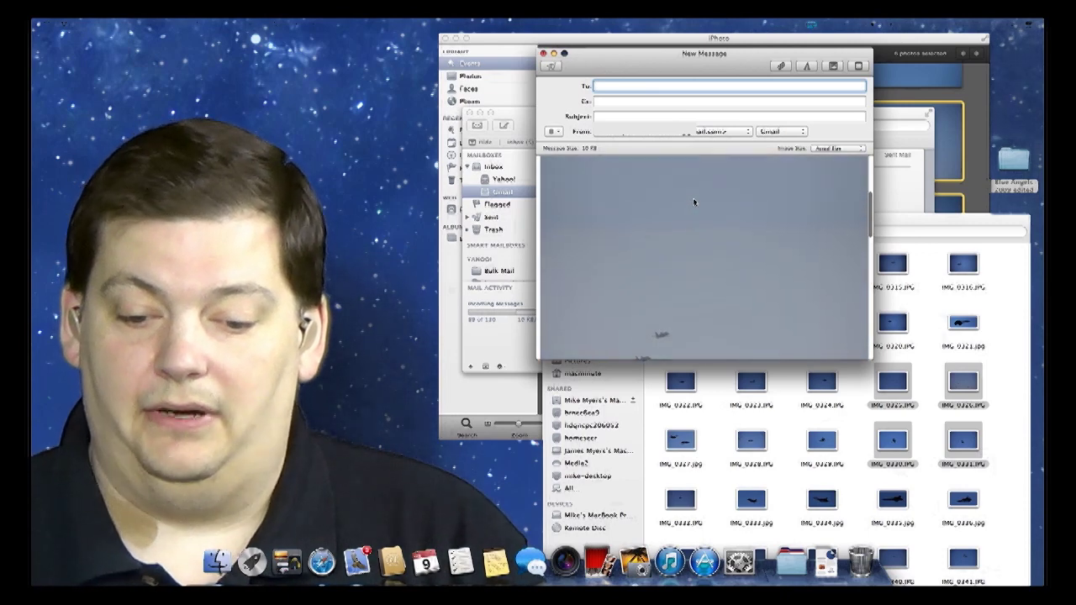